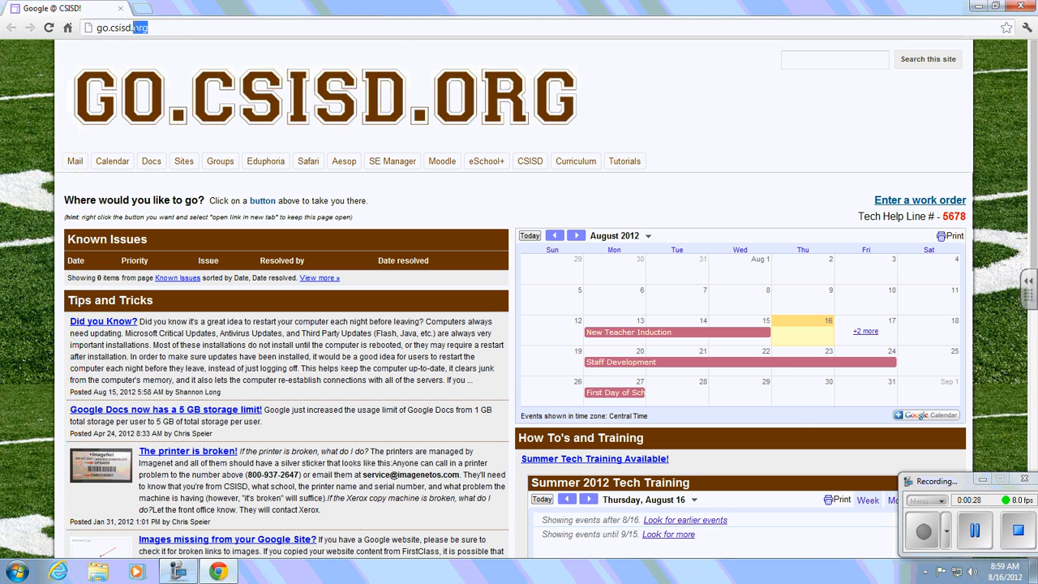
Go to the Eduphoria sign-in page and log in with the district account username and password
left_click(134, 27)
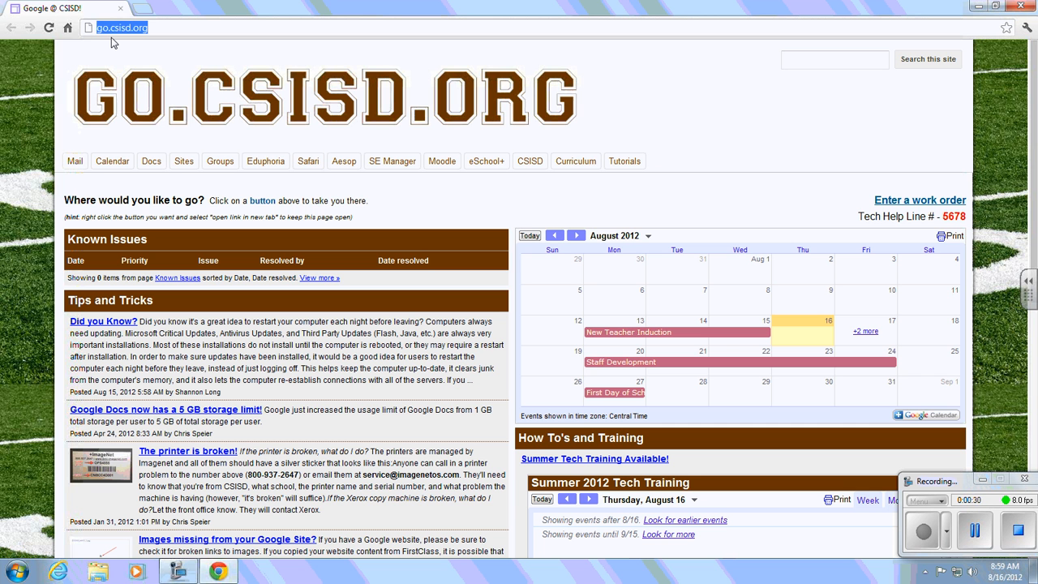
left_click(615, 100)
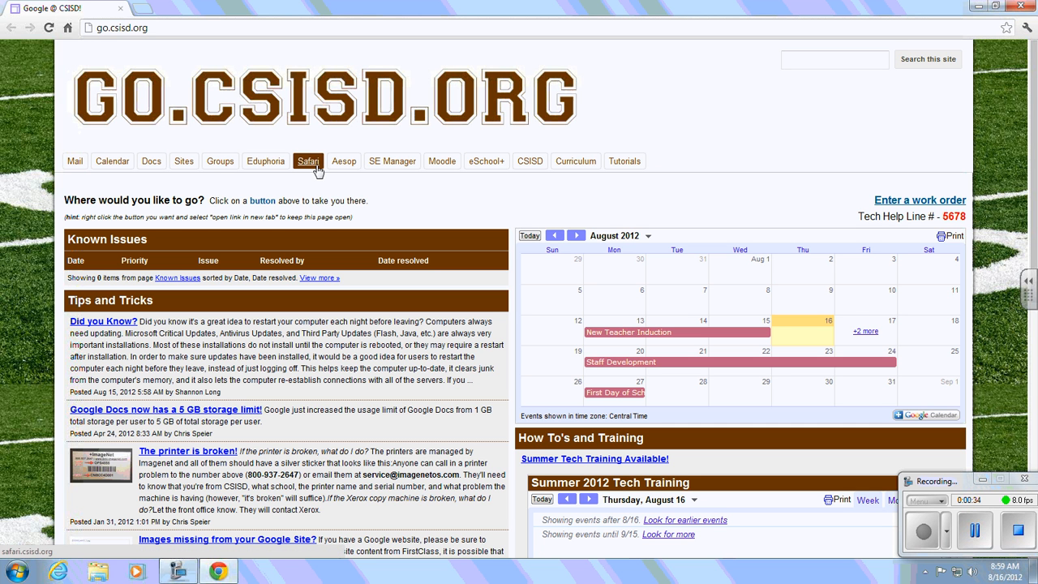
left_click(267, 162)
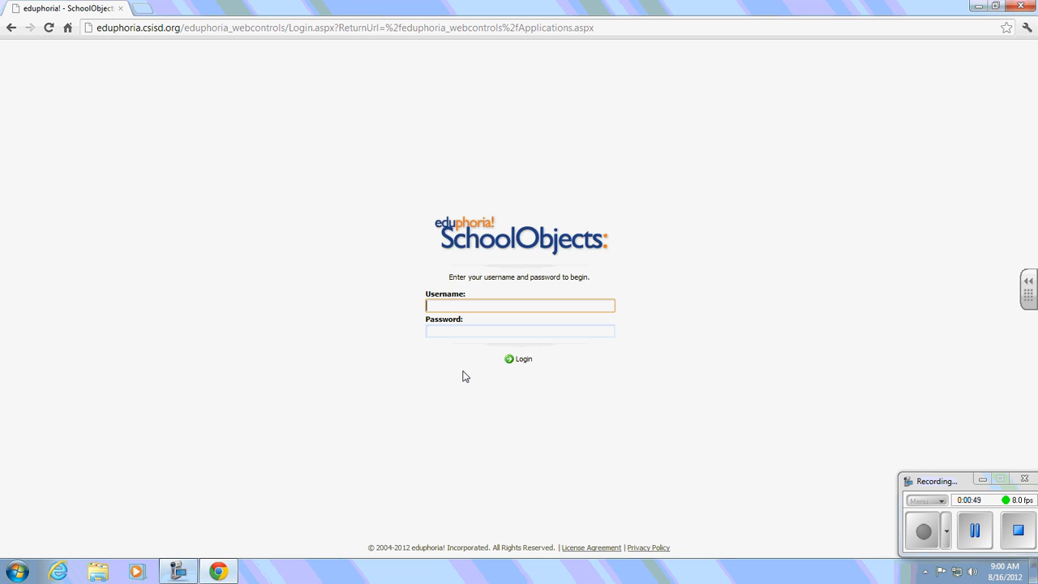
key("Tab")
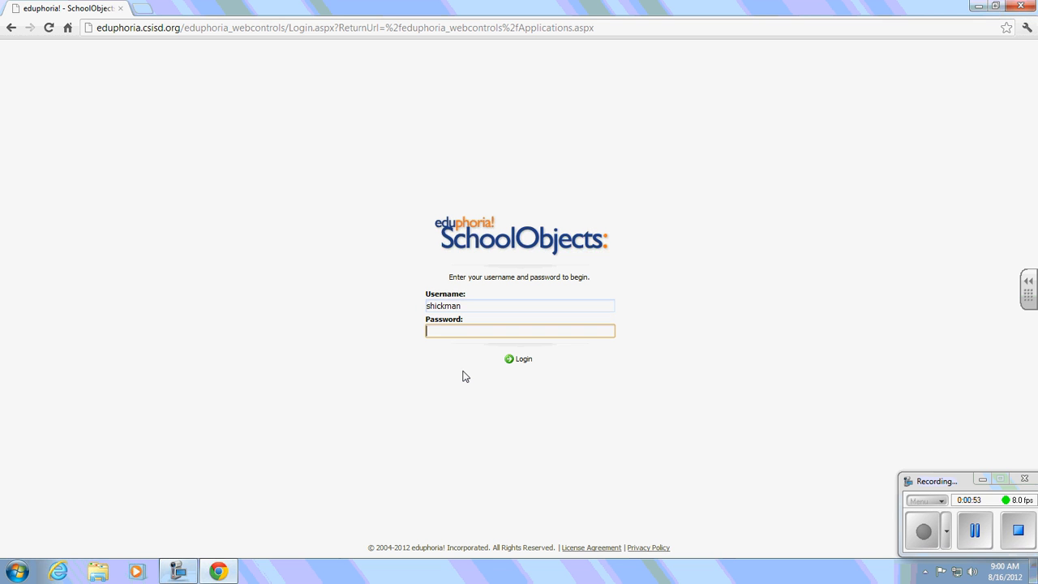
type("p•••••••")
left_click(522, 359)
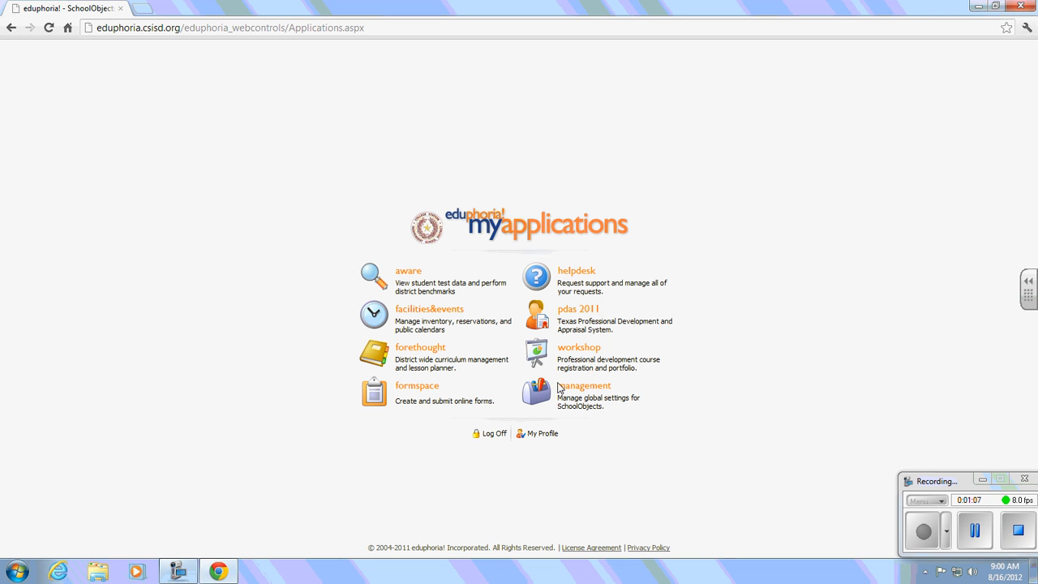
In Aware's Students search, look up the student by last name in Name or ID
left_click(406, 279)
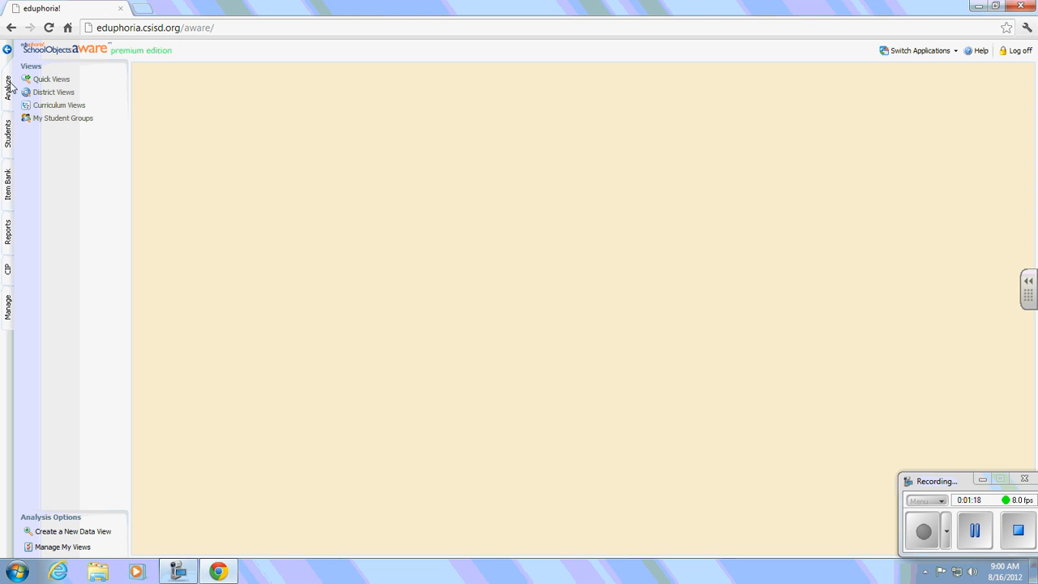
left_click(9, 146)
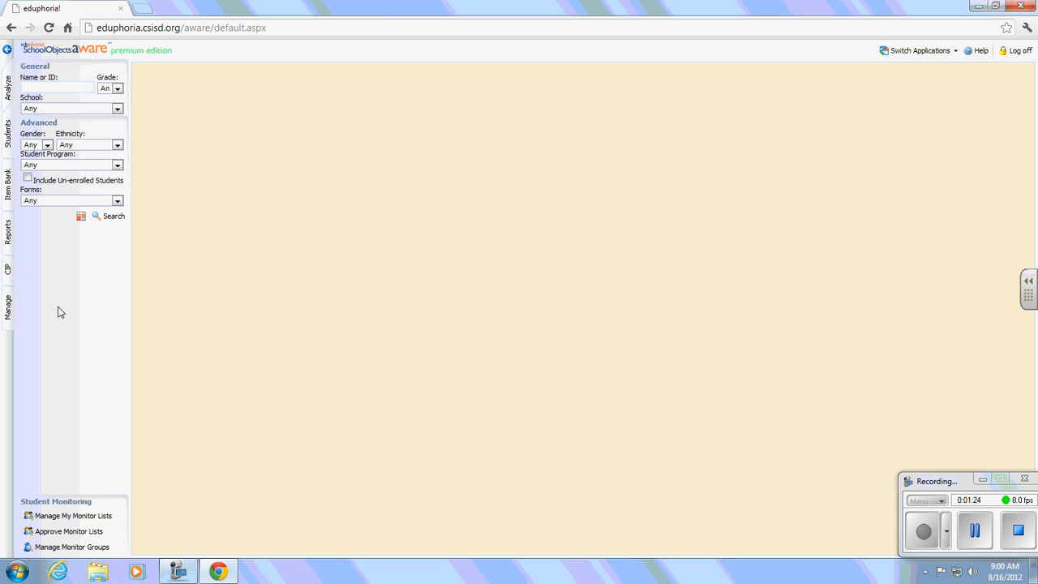
left_click(50, 87)
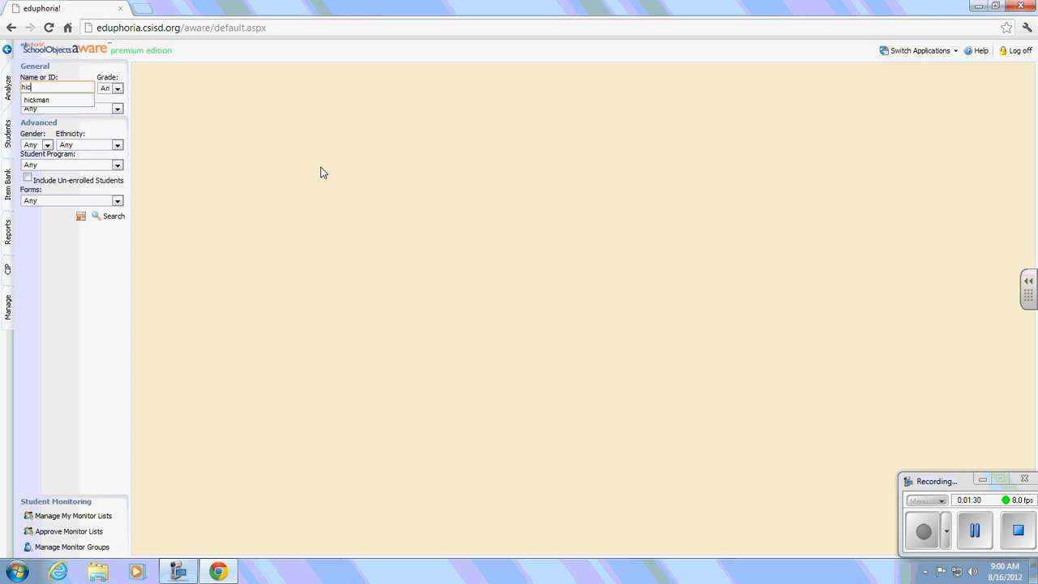
key("Return")
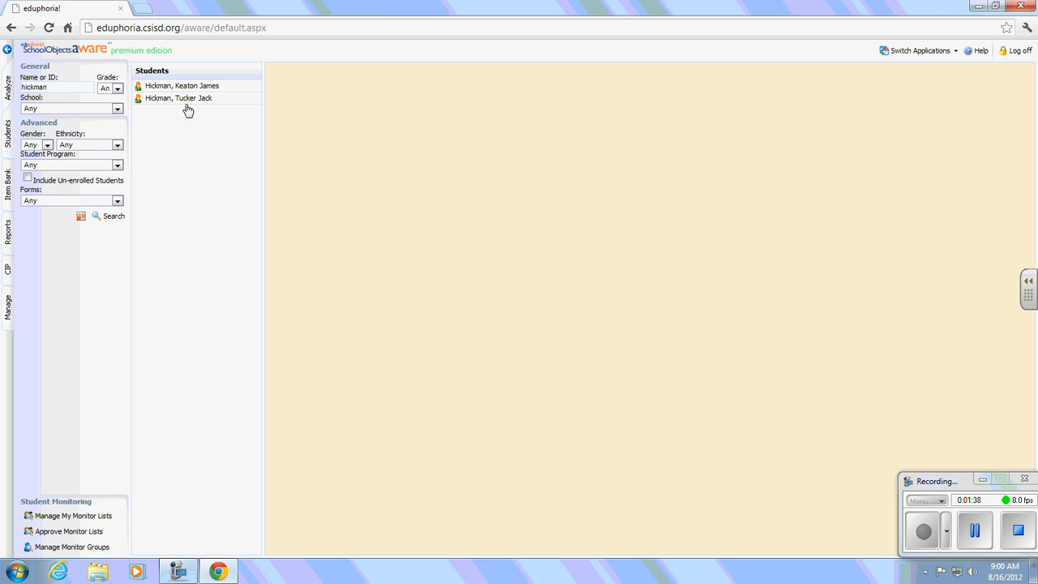
Open the second matching student's Journal tab and show the Add Action Item entry types
left_click(187, 99)
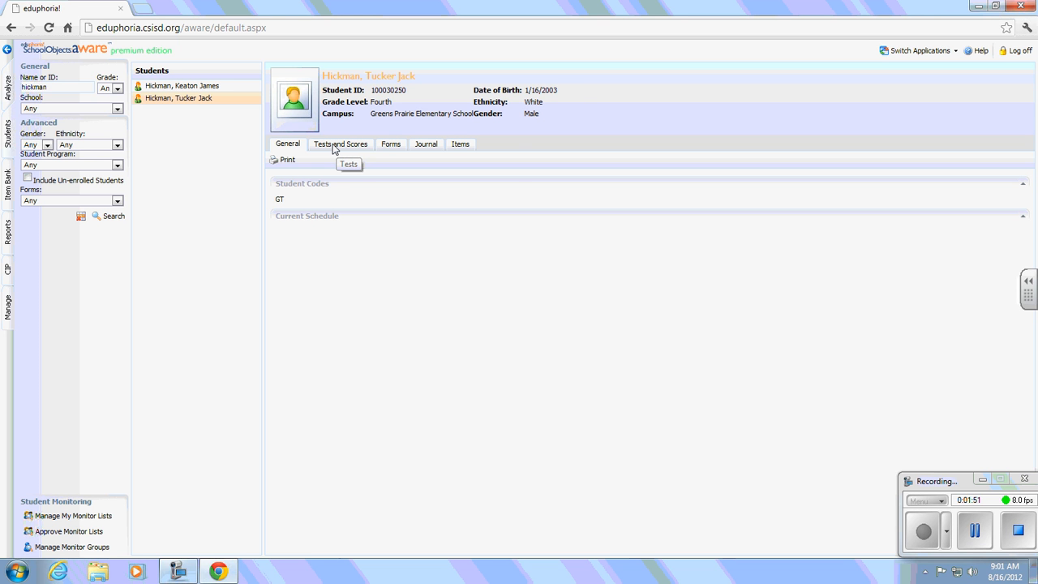
left_click(425, 145)
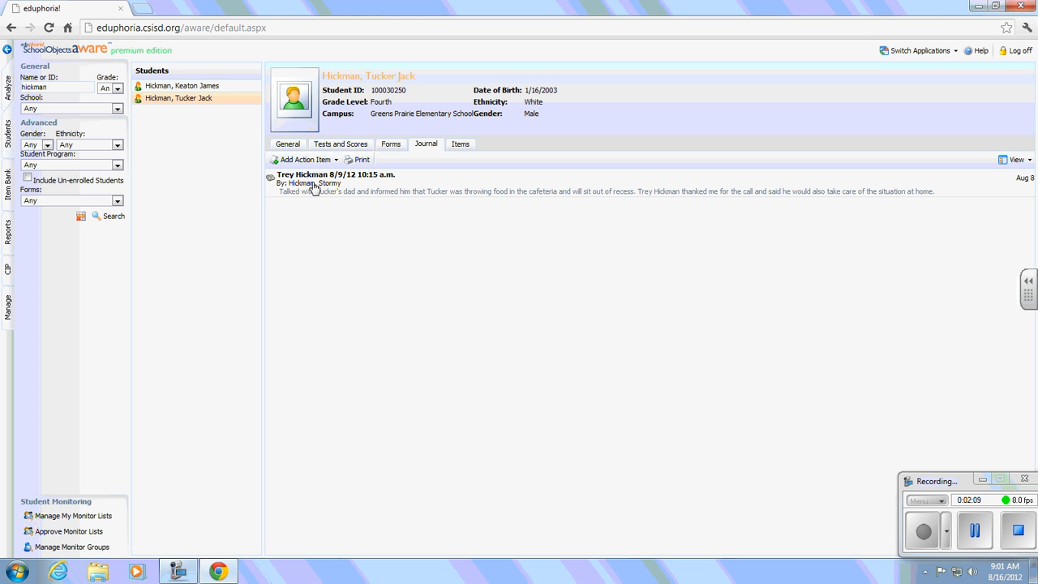
left_click(335, 160)
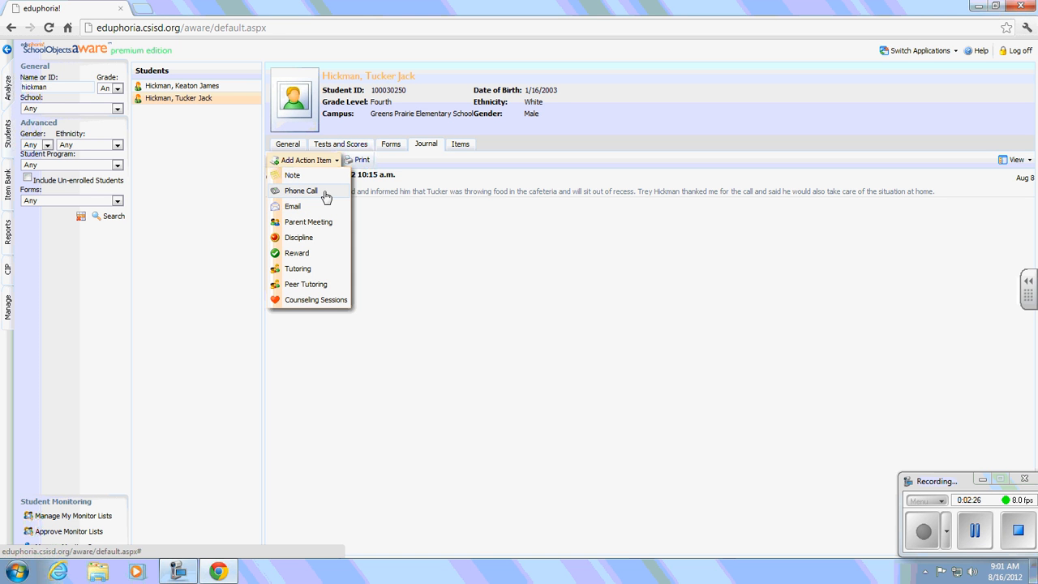
Add a Phone Call entry titled with the parent's name and 8/15/12 10:15am
left_click(323, 193)
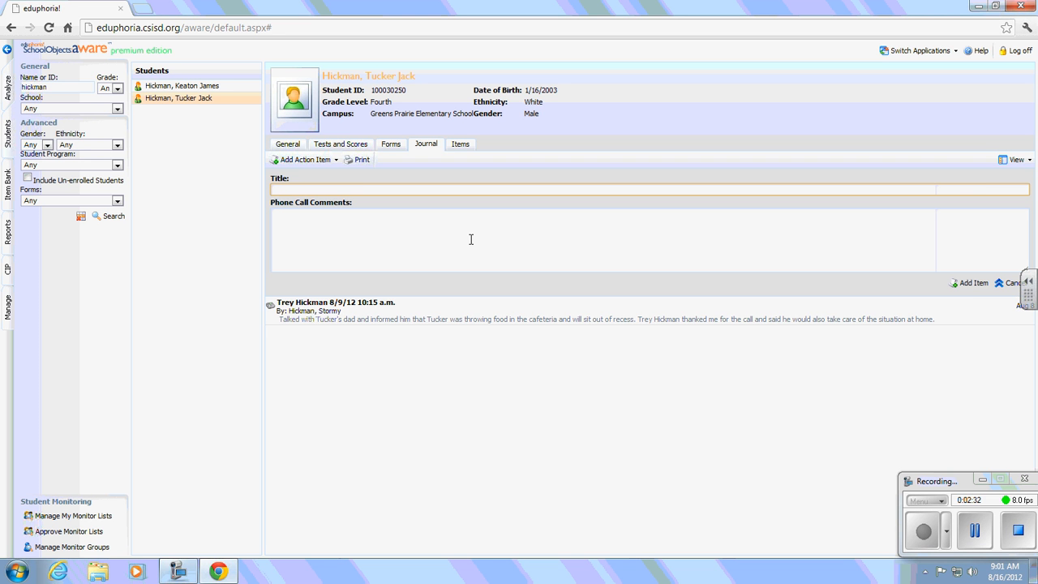
left_click(470, 239)
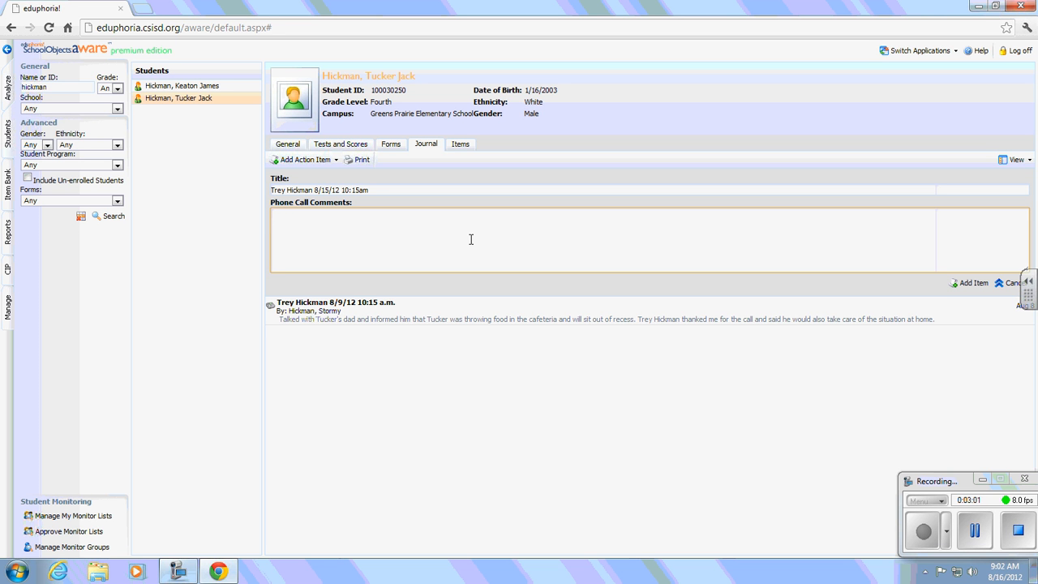
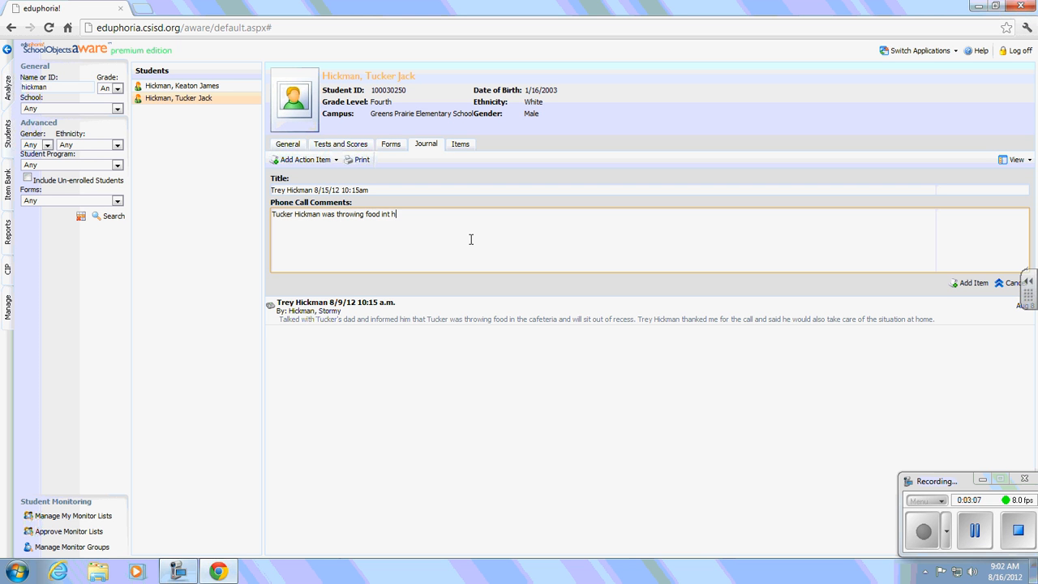
left_click(975, 530)
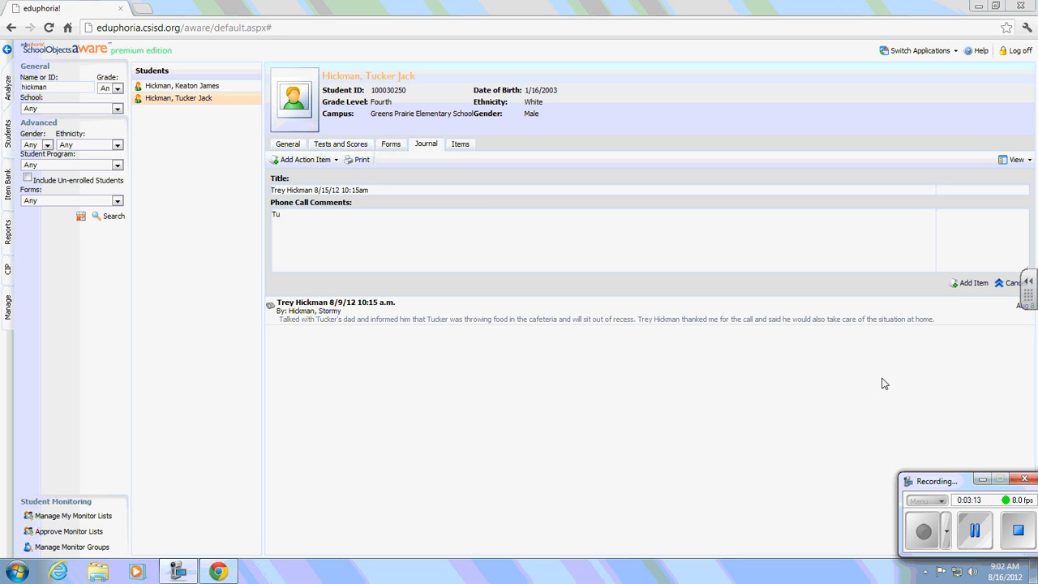
left_click(478, 234)
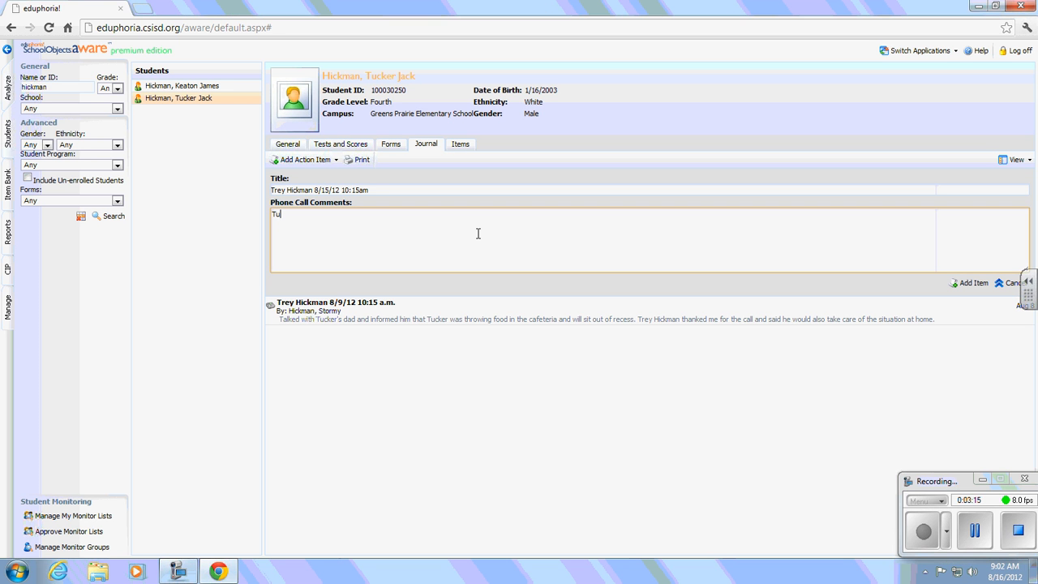
key("BackSpace")
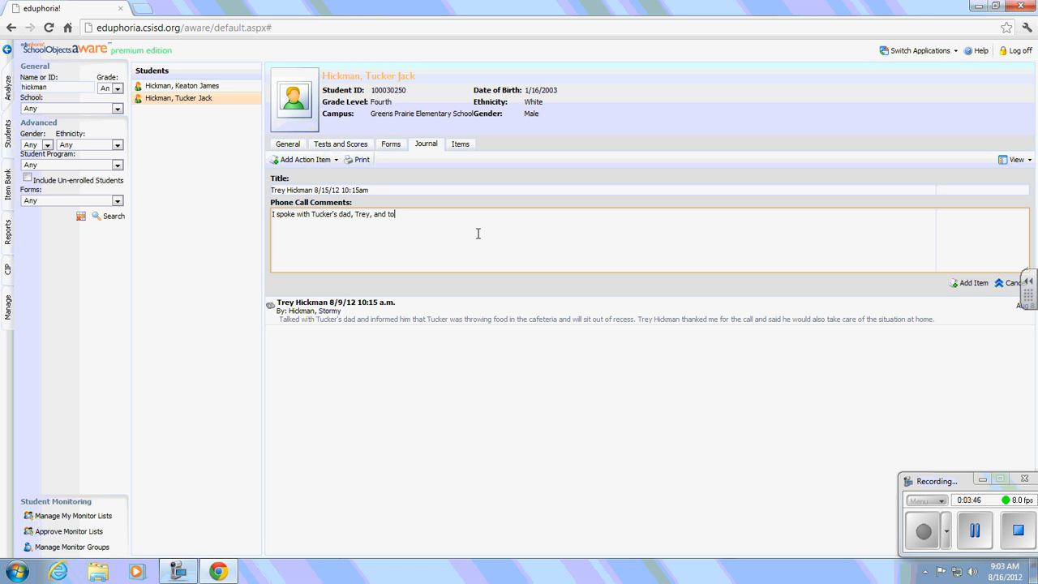
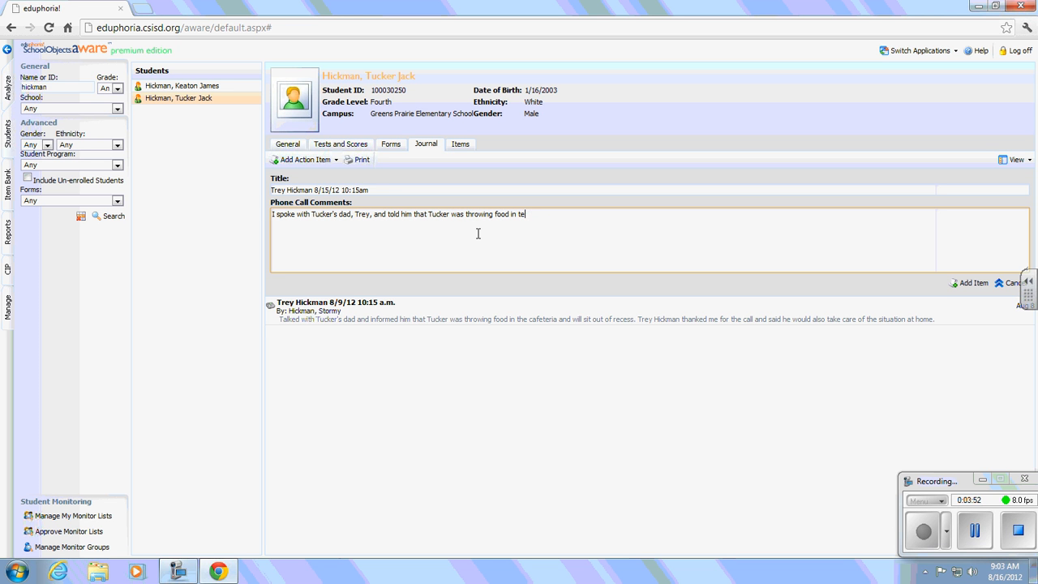
Write comments: dad told the student threw food in the cafeteria, third time this week
key("BackSpace")
key("BackSpace")
key("BackSpace")
key("BackSpace")
key("BackSpace")
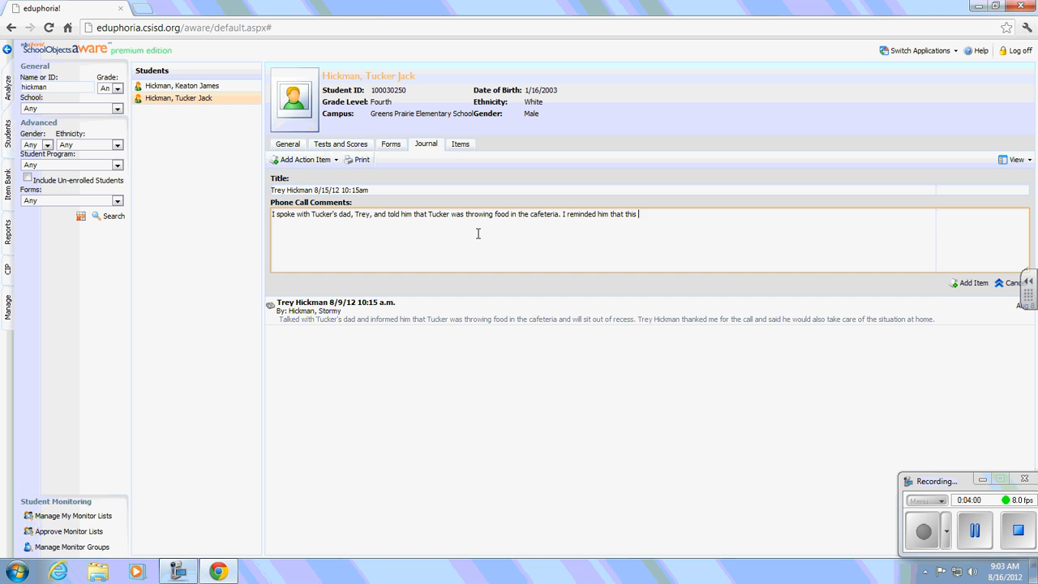
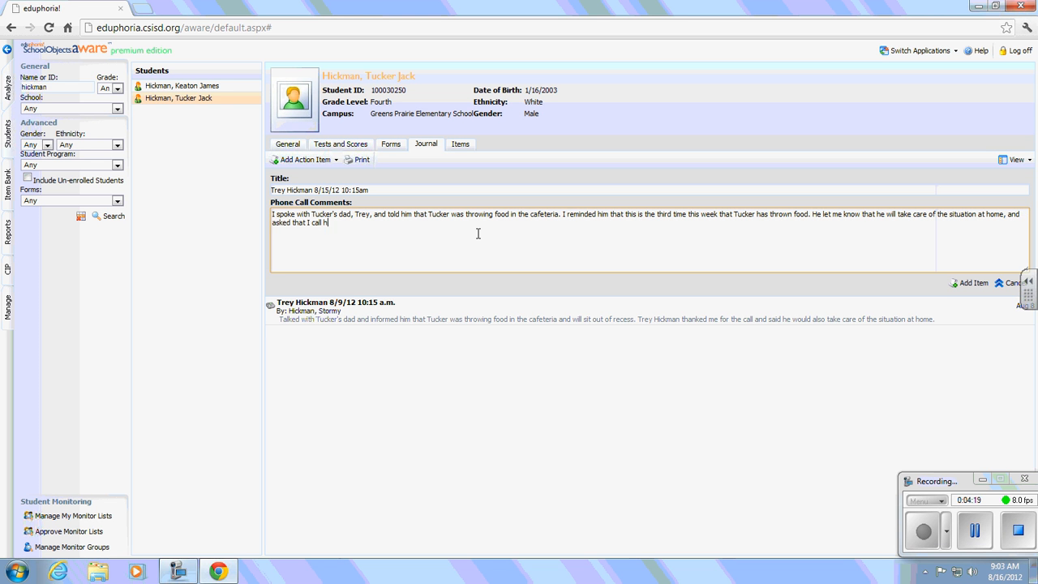
Save the entry with Add Item and expand the new 8/15/12 10:15am call to review it
left_click(971, 285)
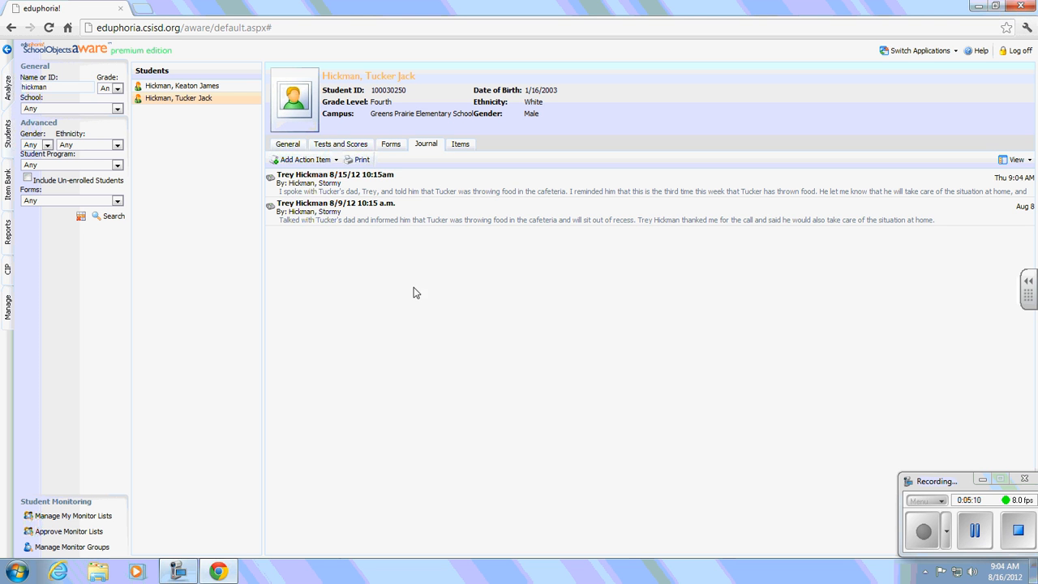
left_click(394, 217)
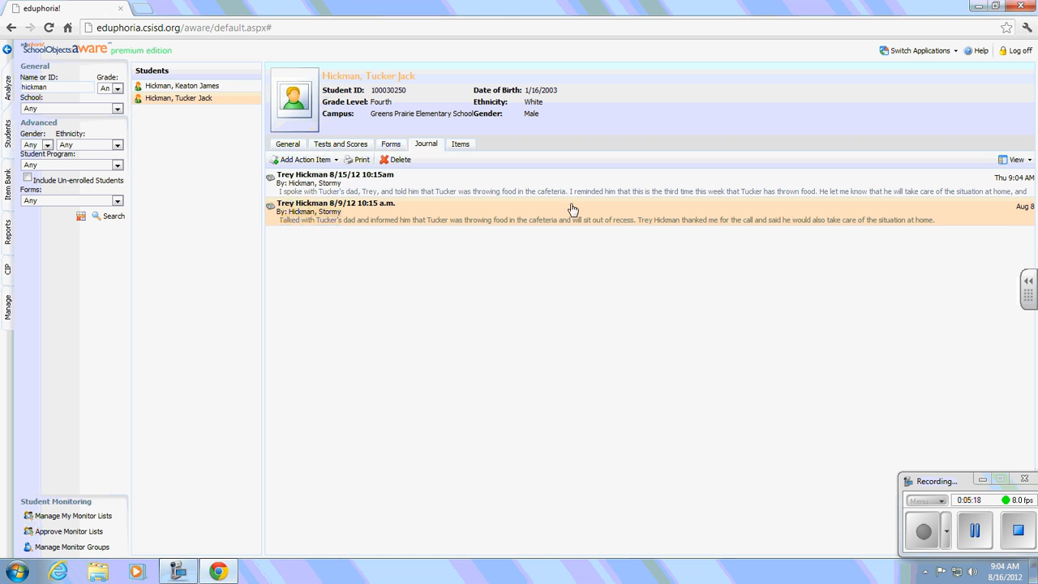
left_click(451, 180)
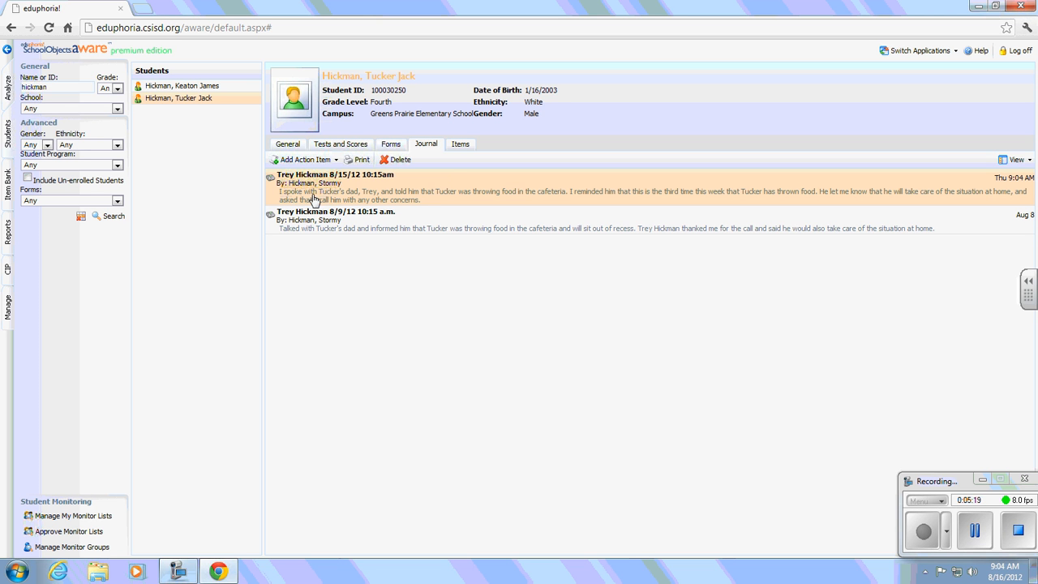